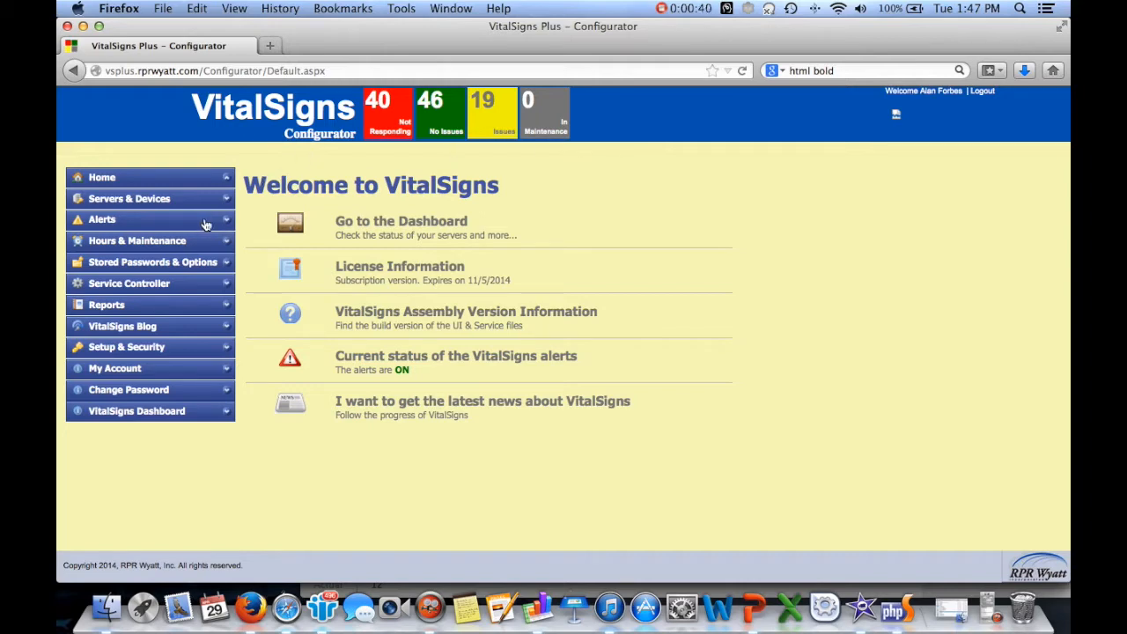
# Go to the mail settings under Servers & Devices and start a new NotesMail probe
pyautogui.click(166, 201)
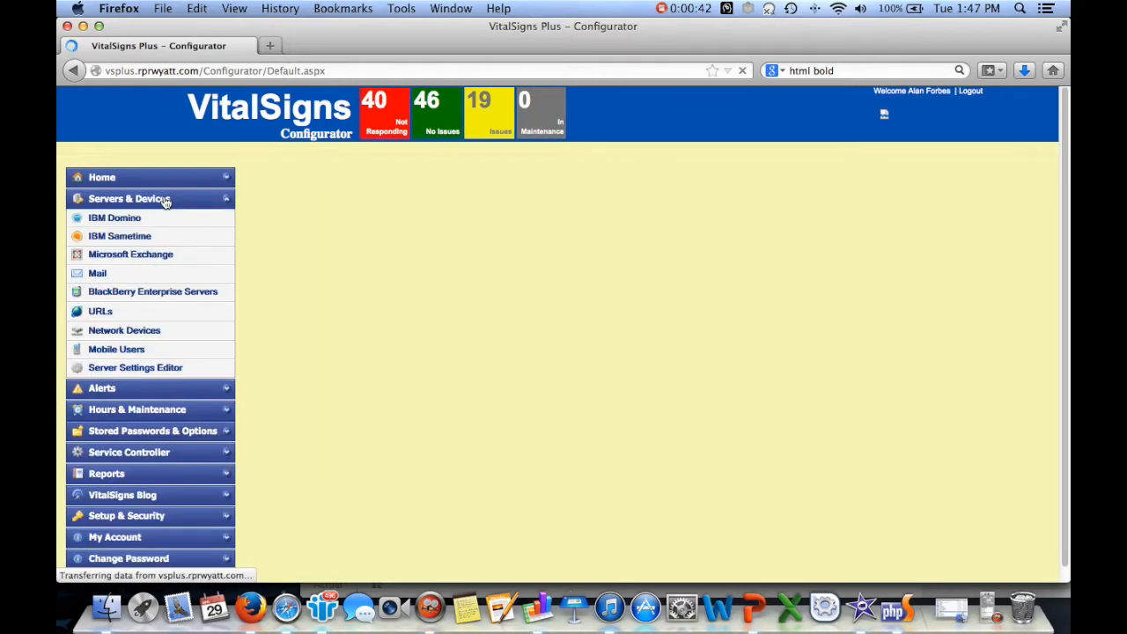
pyautogui.click(144, 277)
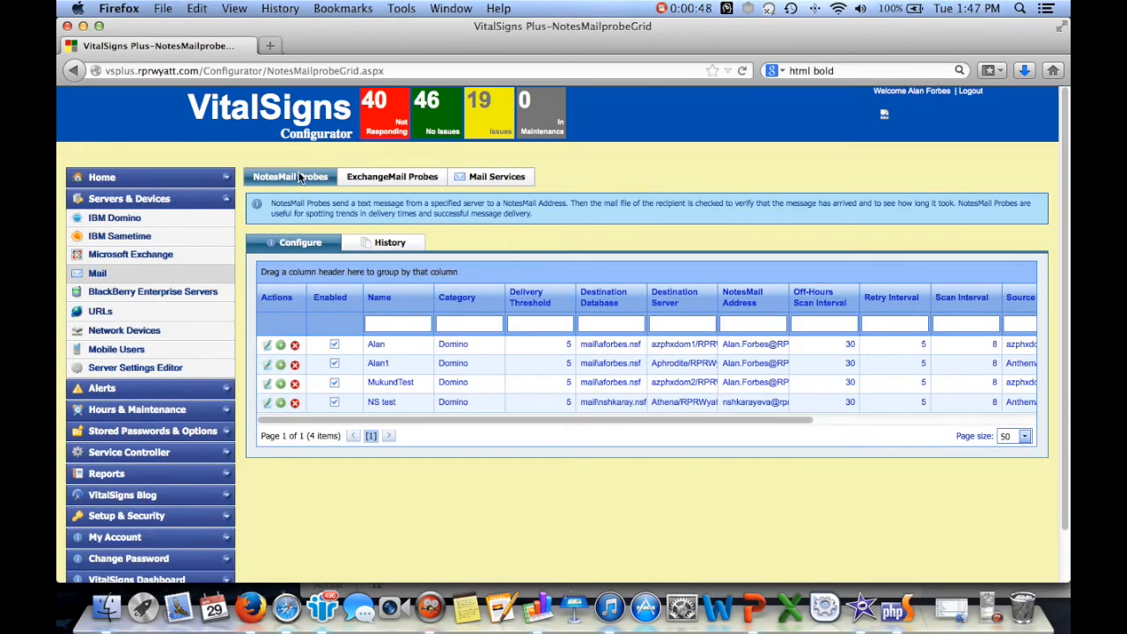
pyautogui.click(280, 346)
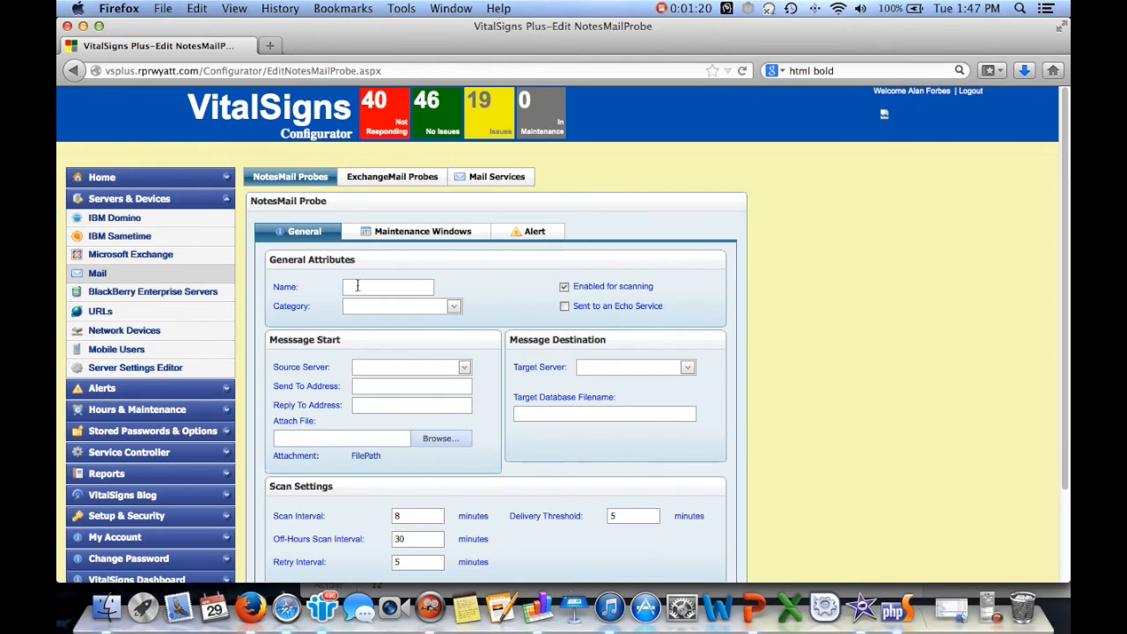
# Name the new probe Demo and assign it to the Domino category
pyautogui.click(359, 286)
pyautogui.write('Demo')
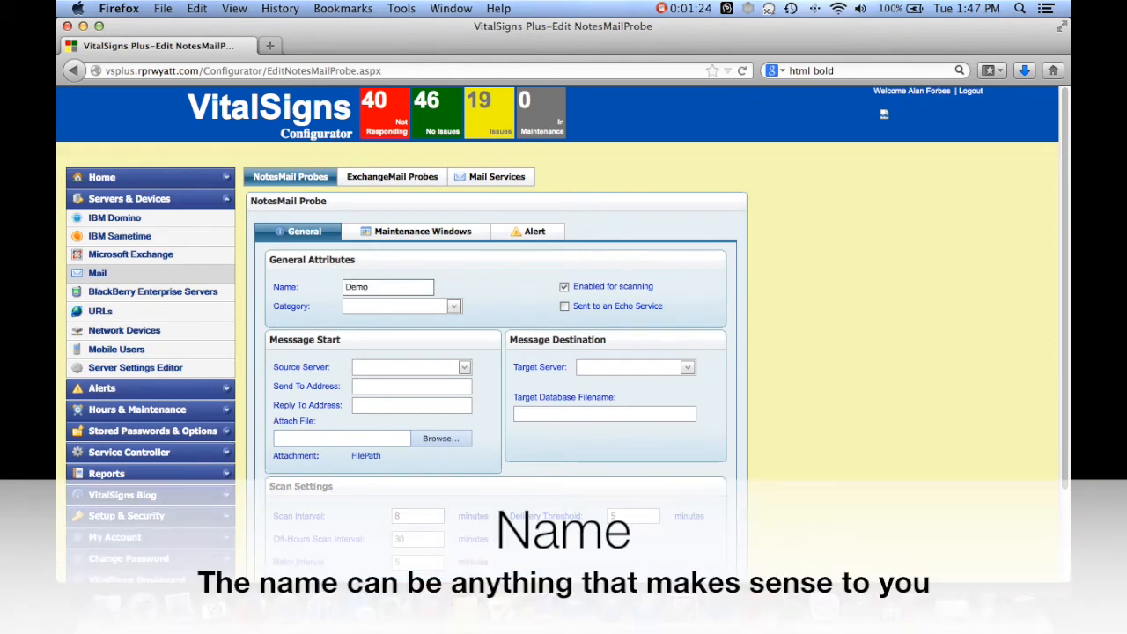
pyautogui.click(453, 307)
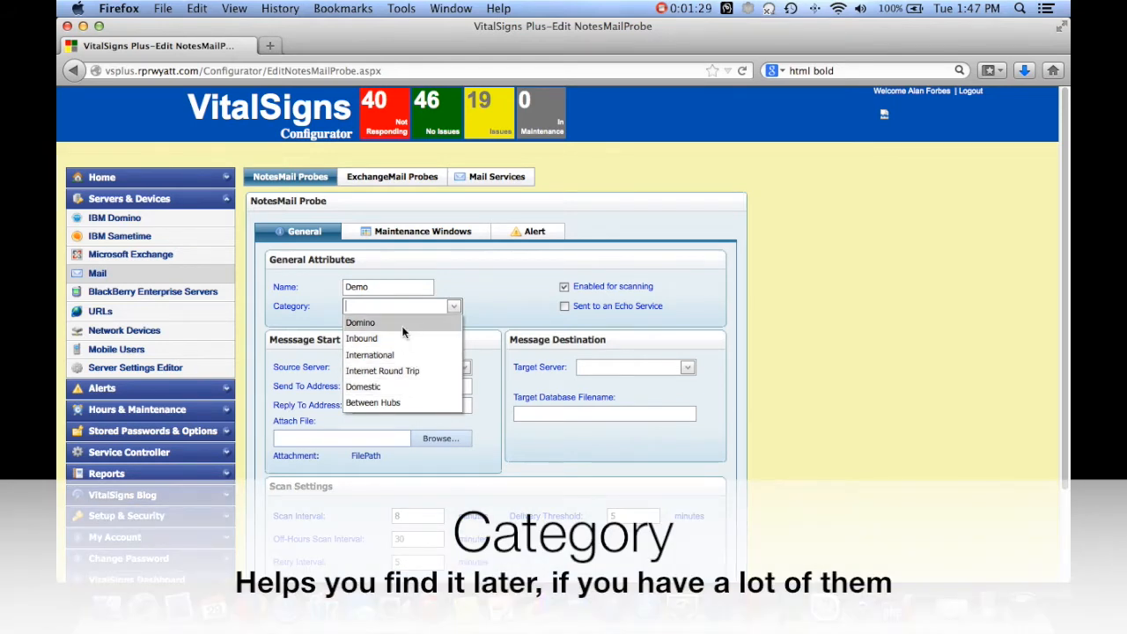
pyautogui.click(401, 322)
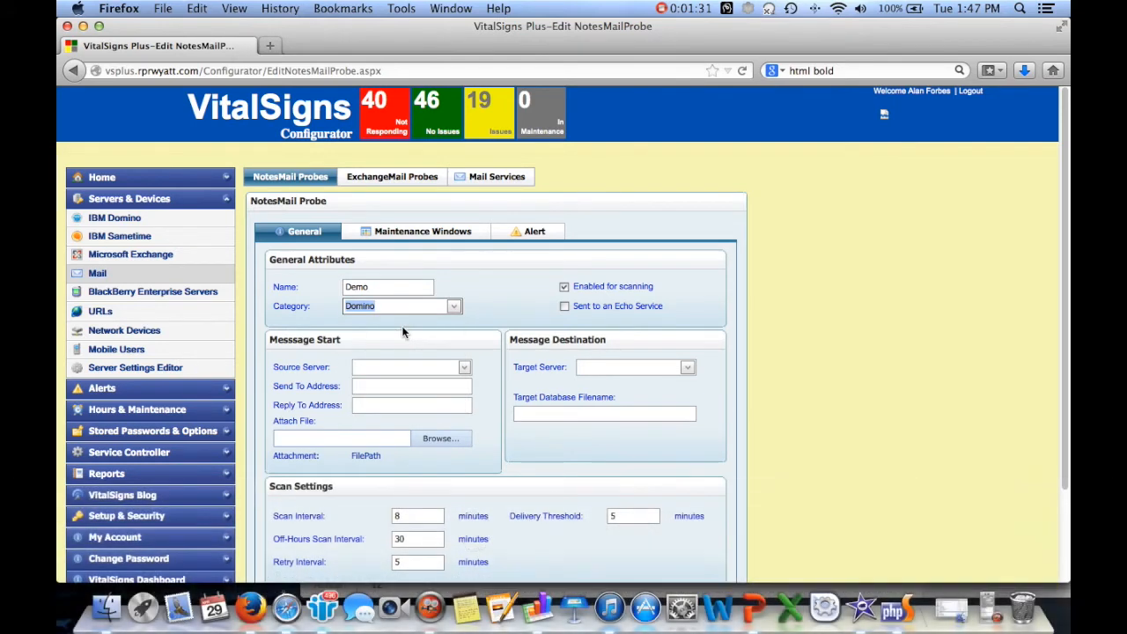
# Set the source server to azphxdom2/RPRWyatt and fill in the recipient's e-mail as the Send To address
pyautogui.click(400, 387)
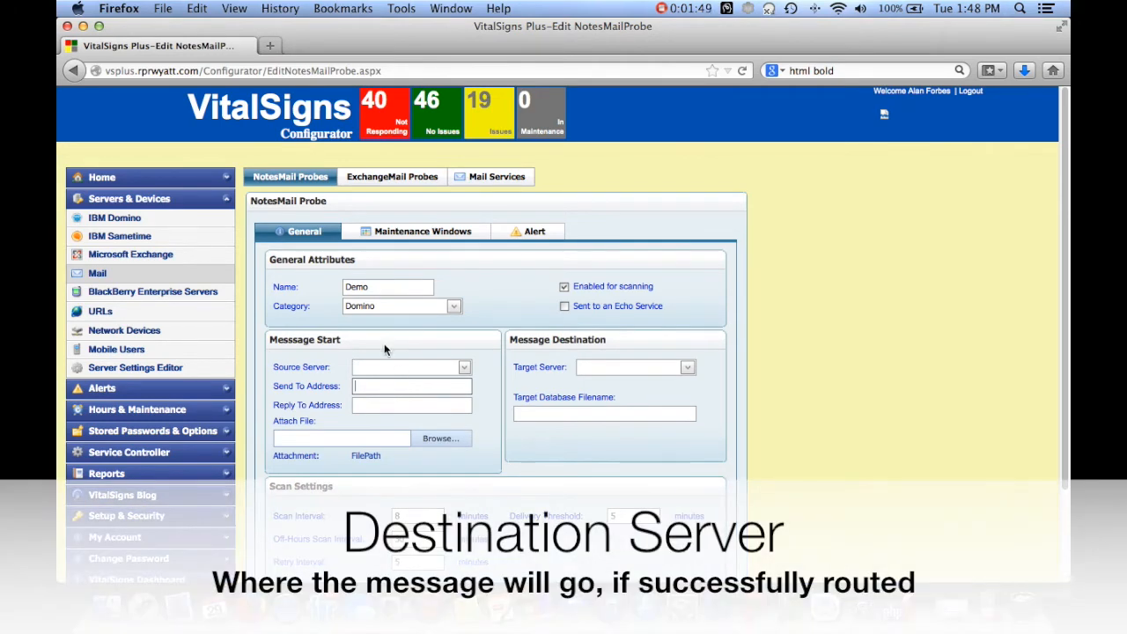
pyautogui.click(465, 370)
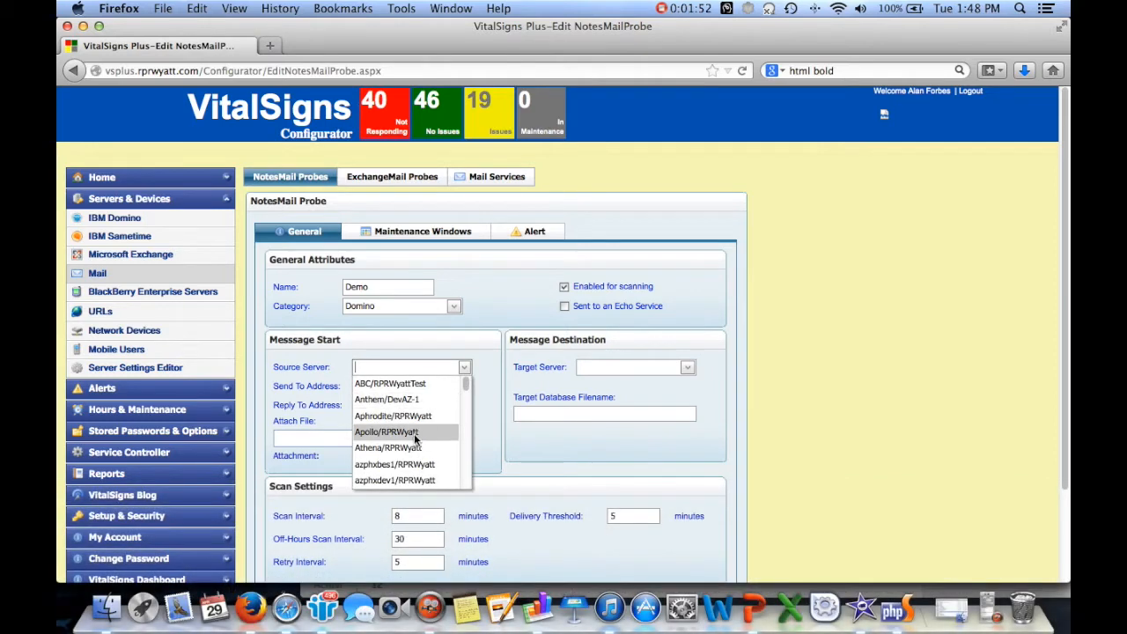
pyautogui.scroll(-3, 402, 469)
pyautogui.scroll(-2, 402, 440)
pyautogui.click(409, 387)
pyautogui.click(403, 386)
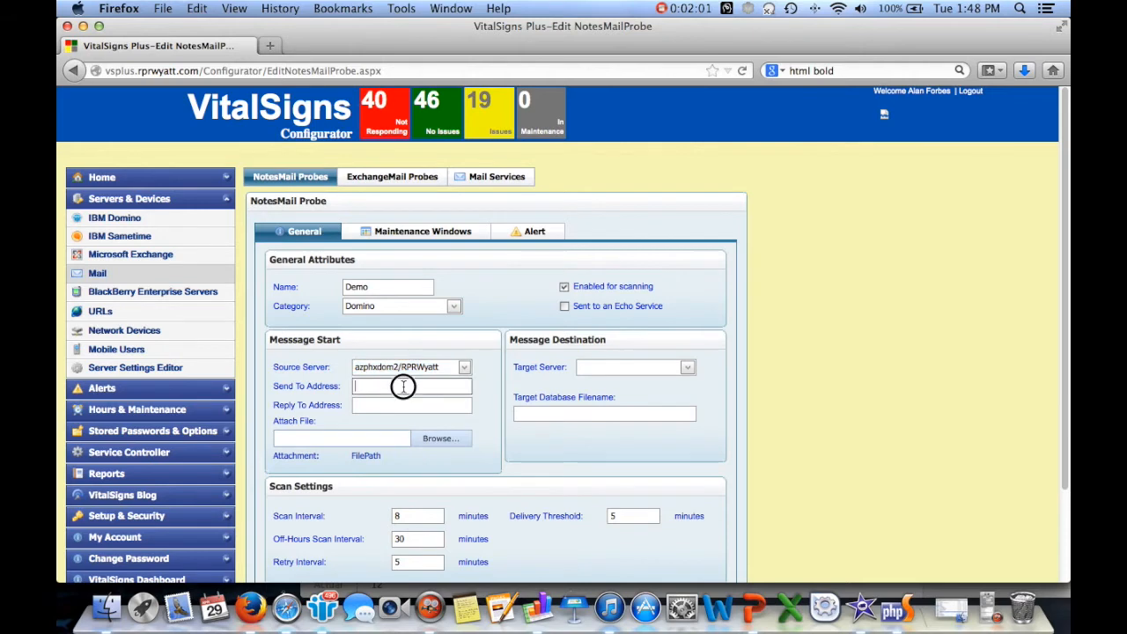
pyautogui.write('alan')
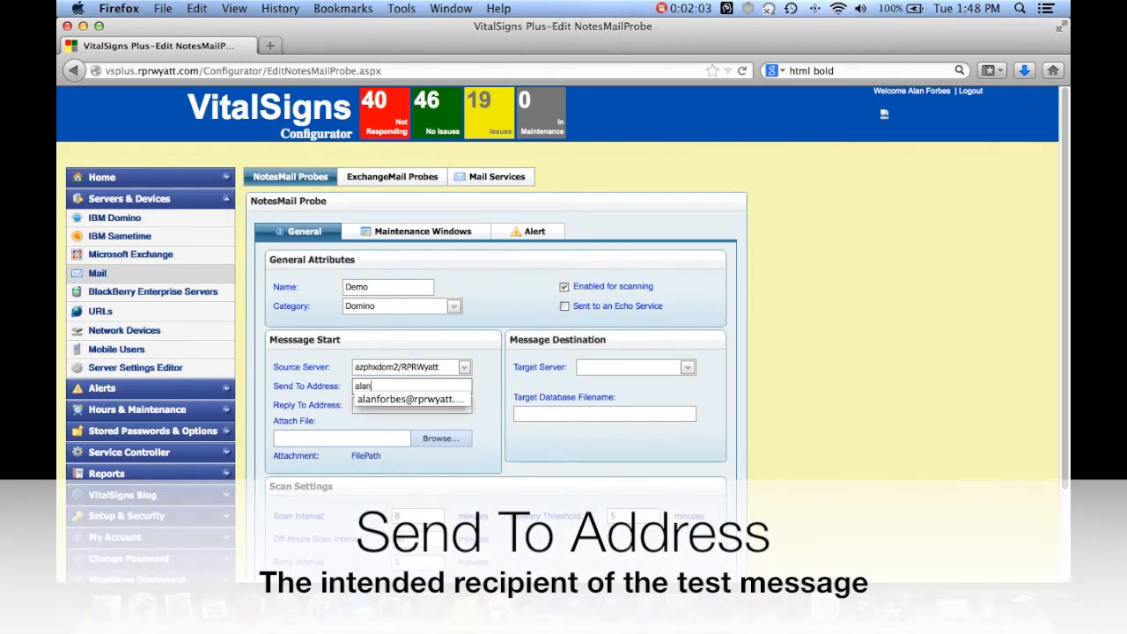
pyautogui.click(372, 401)
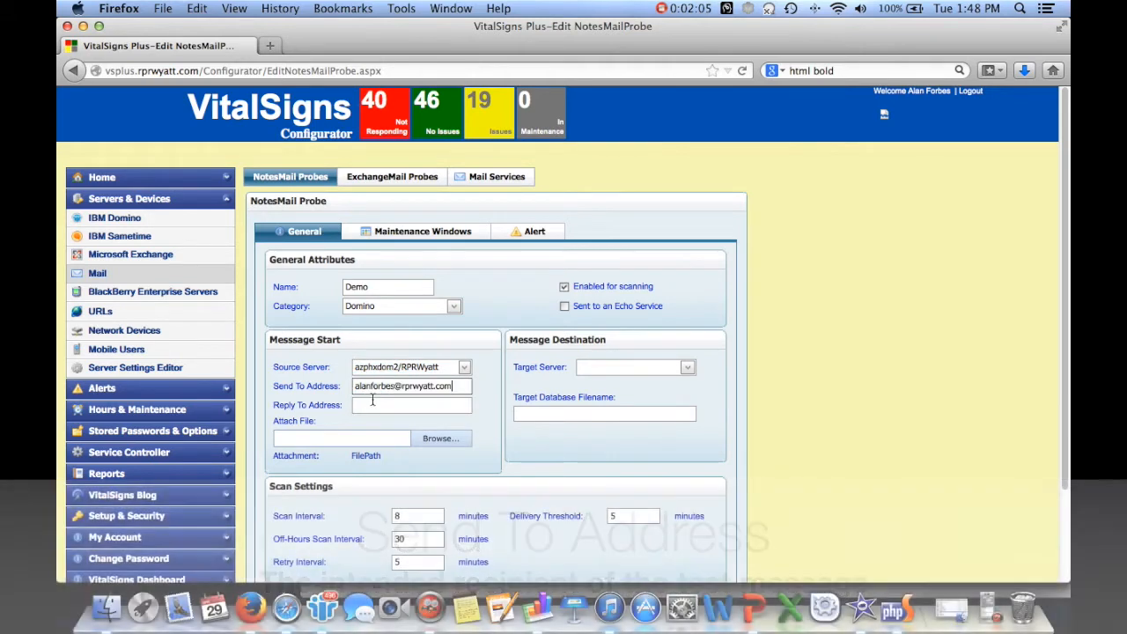
# Choose azphxdom1/RPRWyatt as the target server for the message destination
pyautogui.click(614, 368)
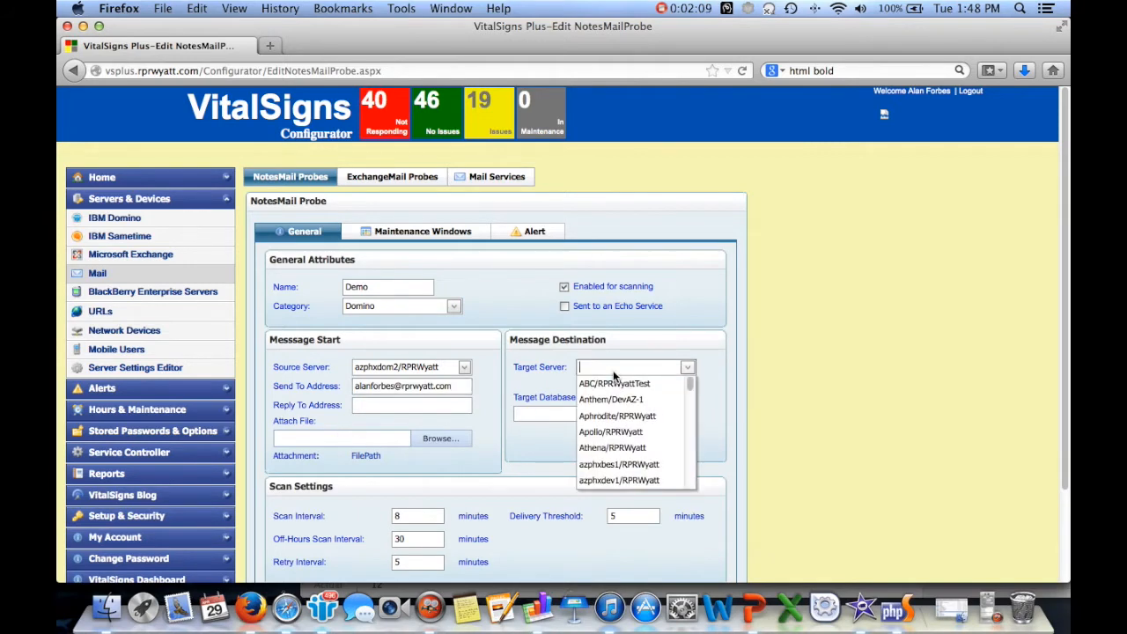
pyautogui.scroll(-1, 615, 376)
pyautogui.scroll(-2, 613, 374)
pyautogui.click(688, 302)
pyautogui.moveTo(688, 302); pyautogui.dragTo(688, 305)
pyautogui.scroll(-2, 646, 318)
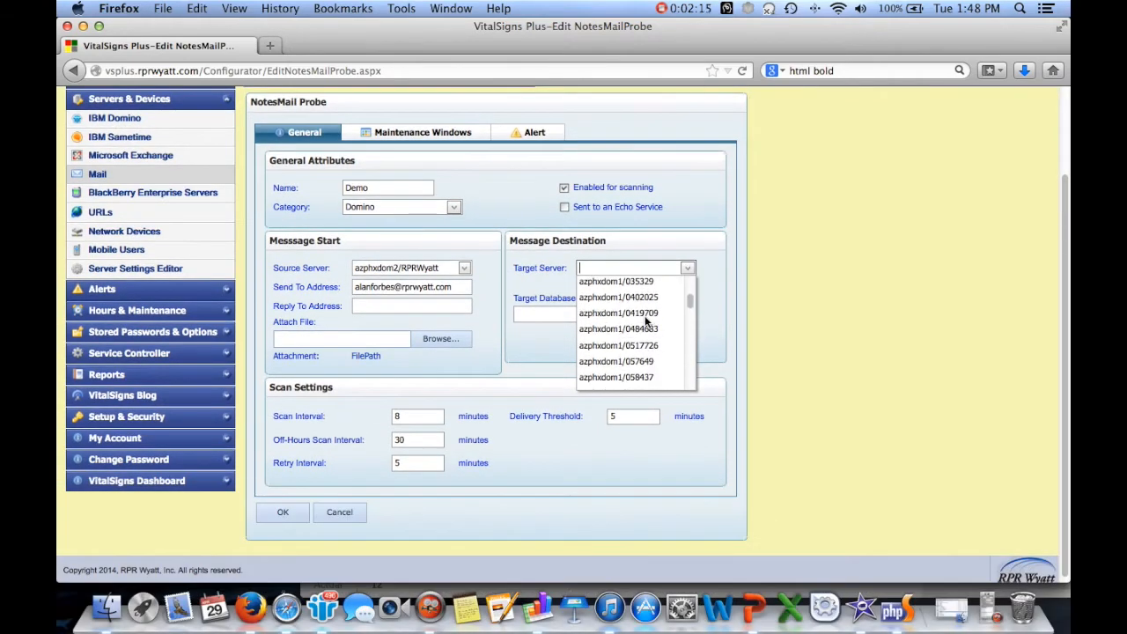
pyautogui.scroll(-2, 644, 315)
pyautogui.click(642, 345)
# Set the target database filename to the recipient's mail file and save the Demo probe
pyautogui.click(579, 315)
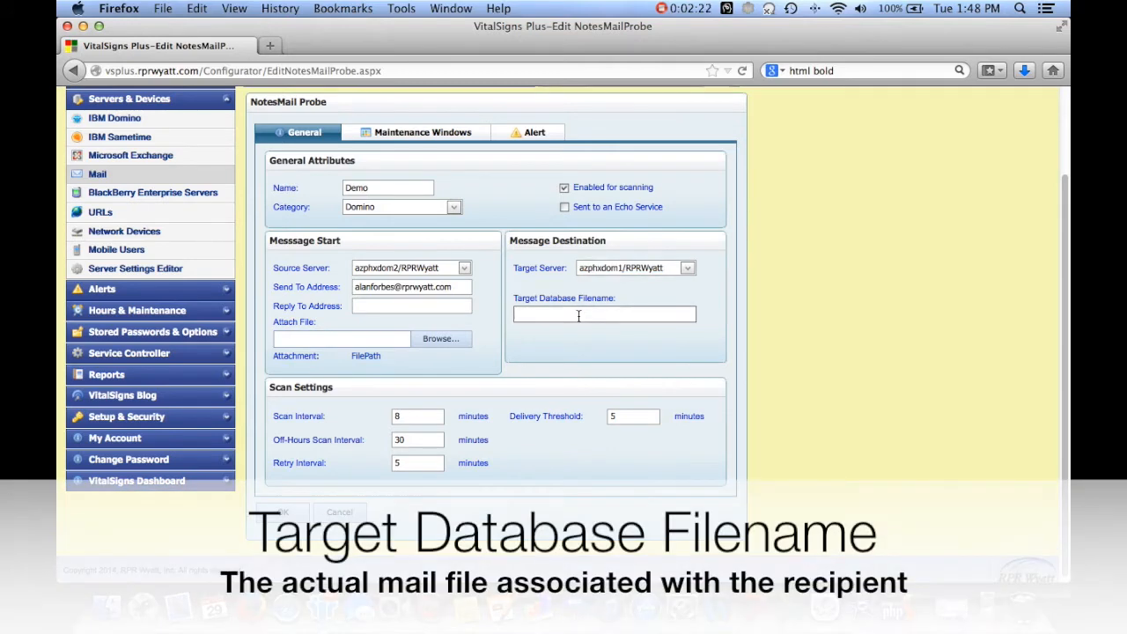
pyautogui.write('mail')
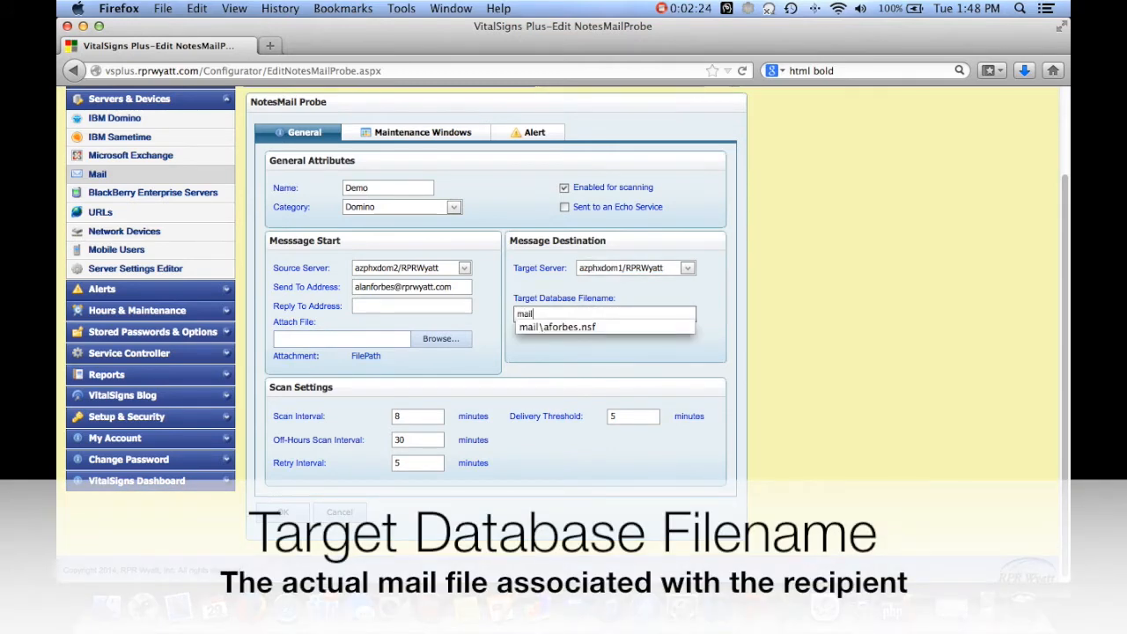
pyautogui.click(556, 326)
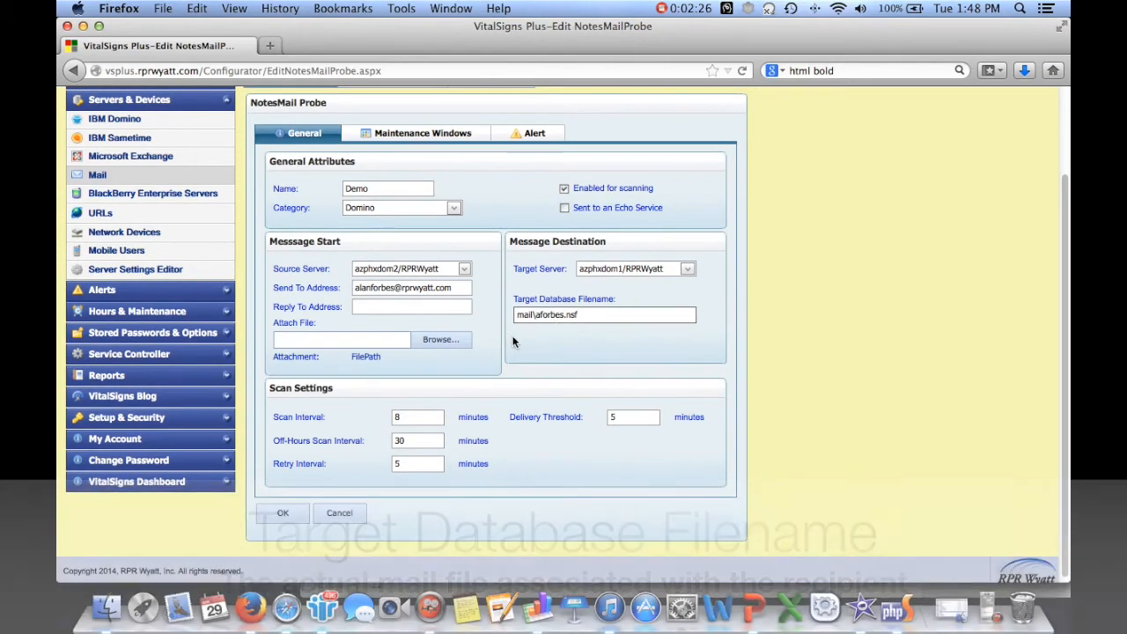
pyautogui.scroll(-1, 328, 465)
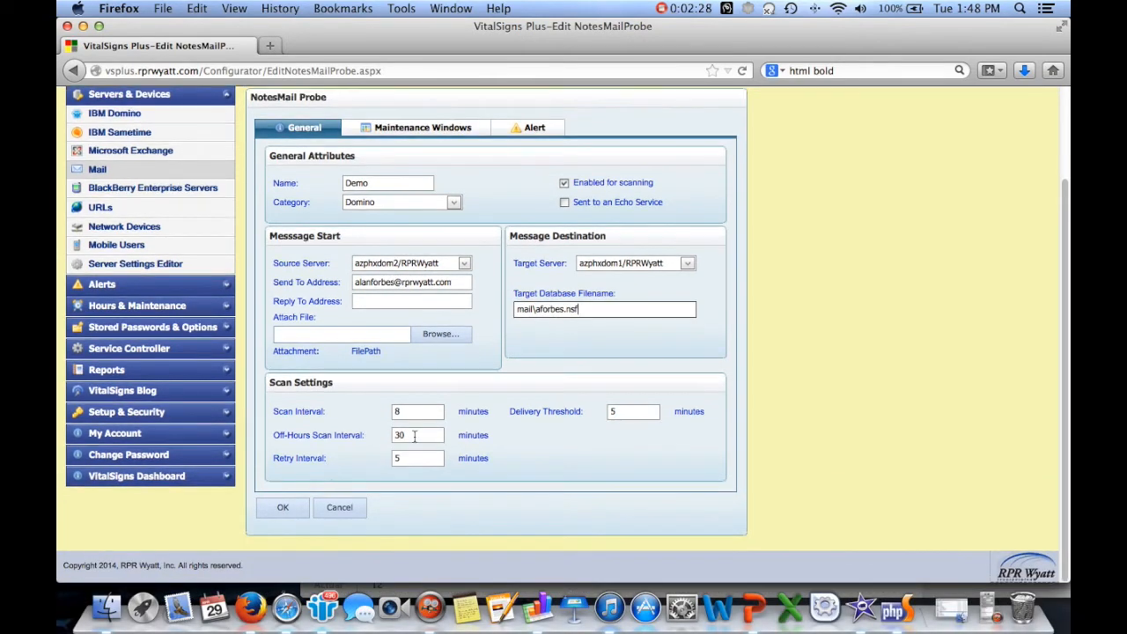
pyautogui.scroll(2, 405, 411)
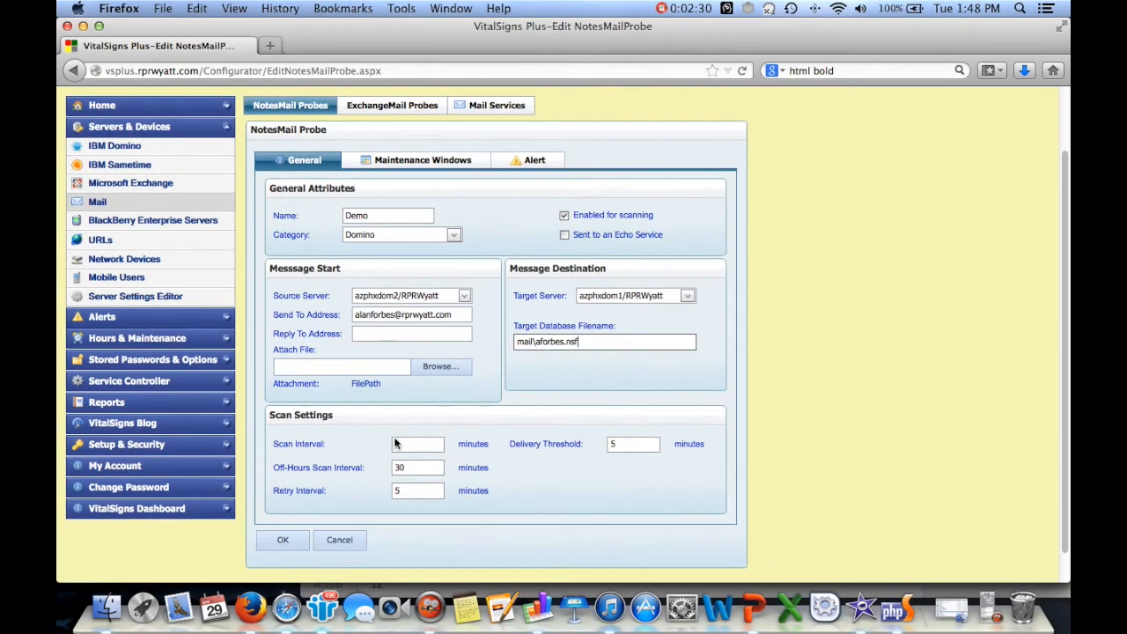
pyautogui.click(638, 445)
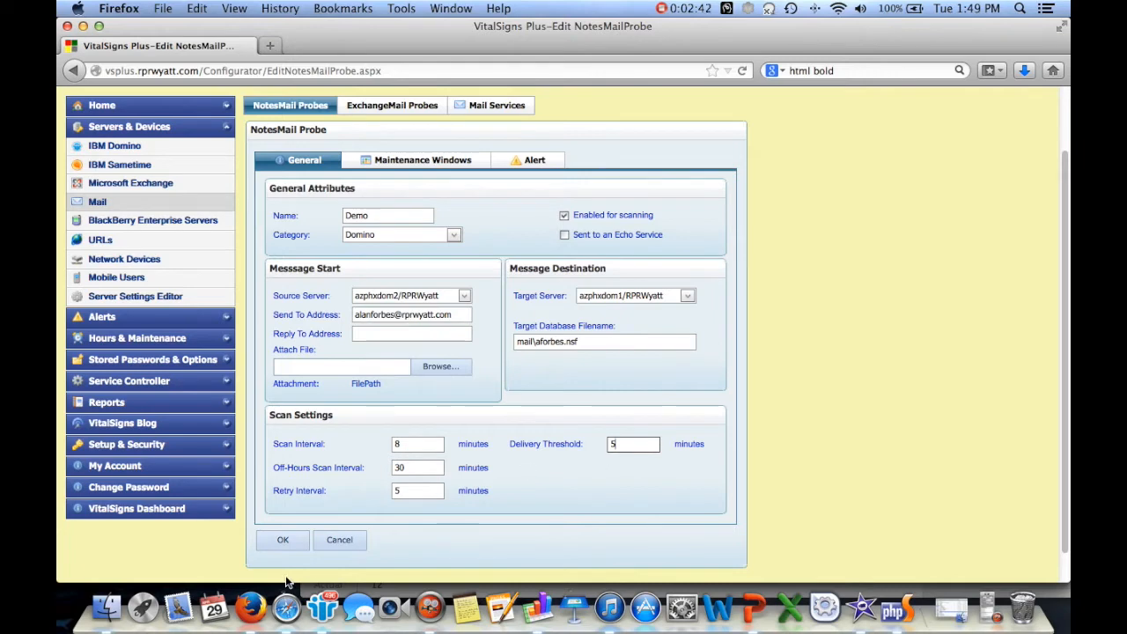
pyautogui.click(280, 540)
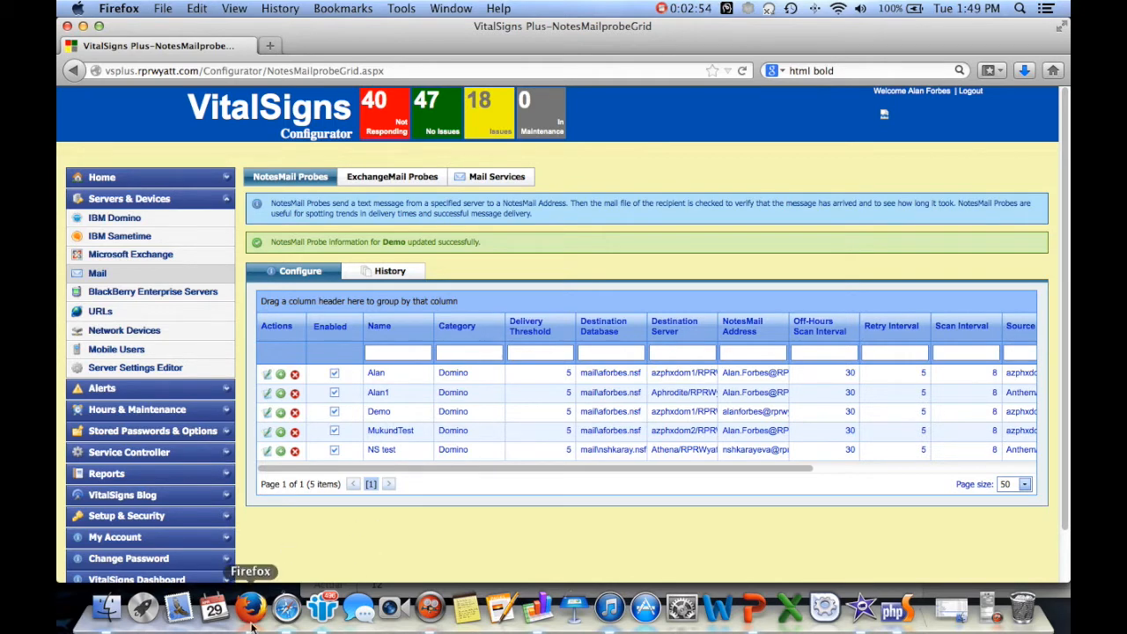
# Switch to IBM Notes, read the VitalSigns NotesMail Probe message in the inbox, and close it
pyautogui.click(323, 609)
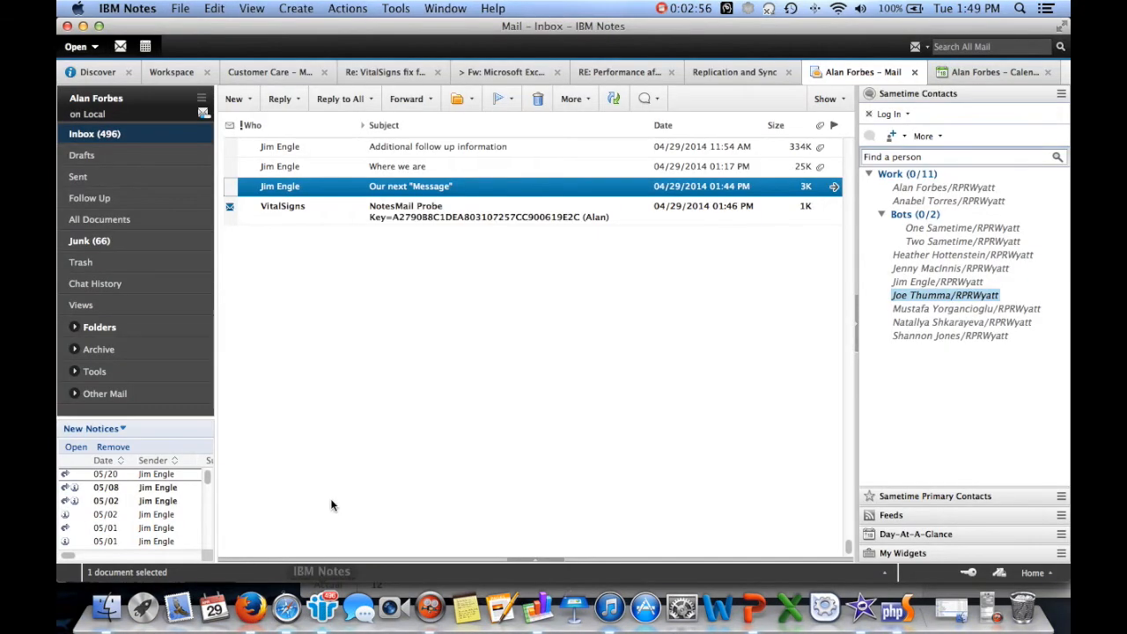
pyautogui.click(459, 213)
pyautogui.click(416, 219)
pyautogui.doubleClick(416, 220)
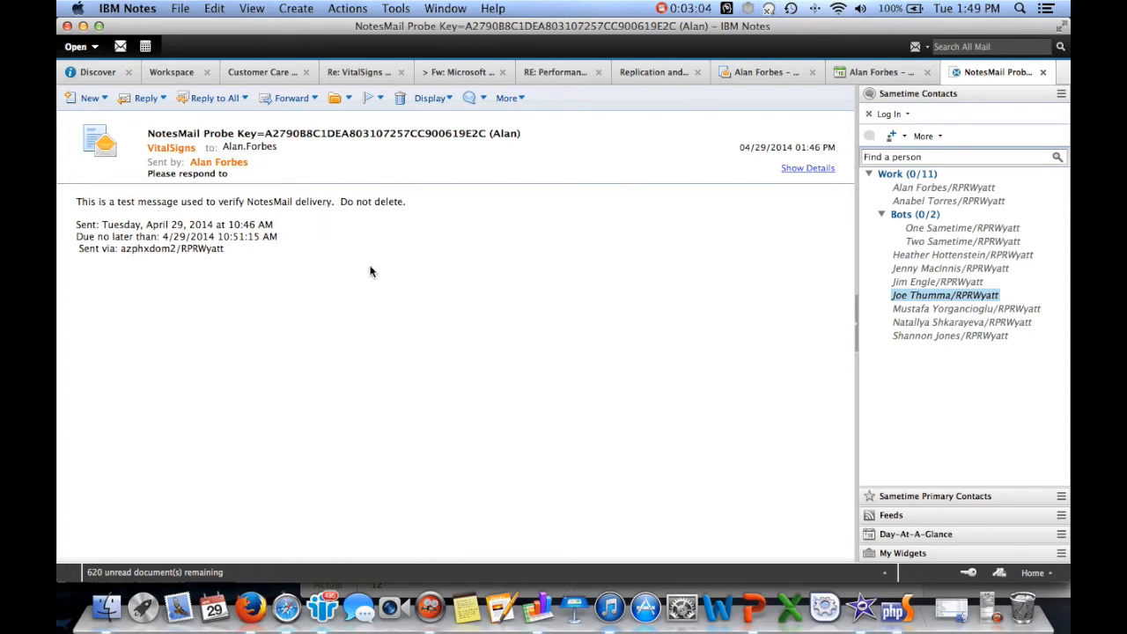
pyautogui.press('Escape')
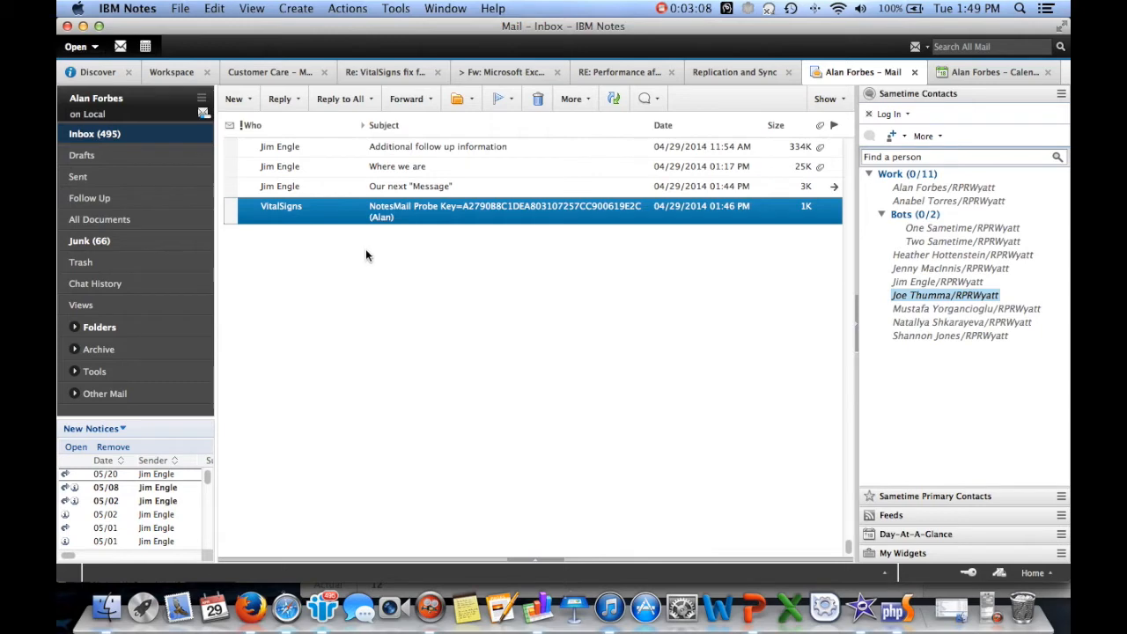
# Refresh the IBM Notes inbox to check how the probe message is handled
pyautogui.click(614, 100)
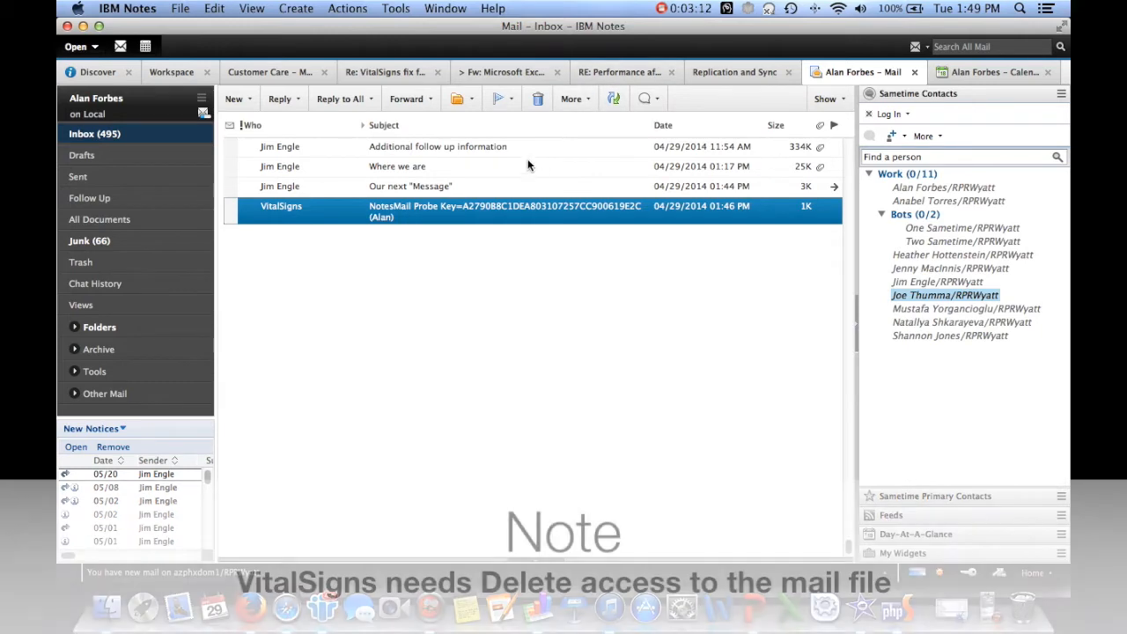
pyautogui.click(528, 166)
pyautogui.click(614, 99)
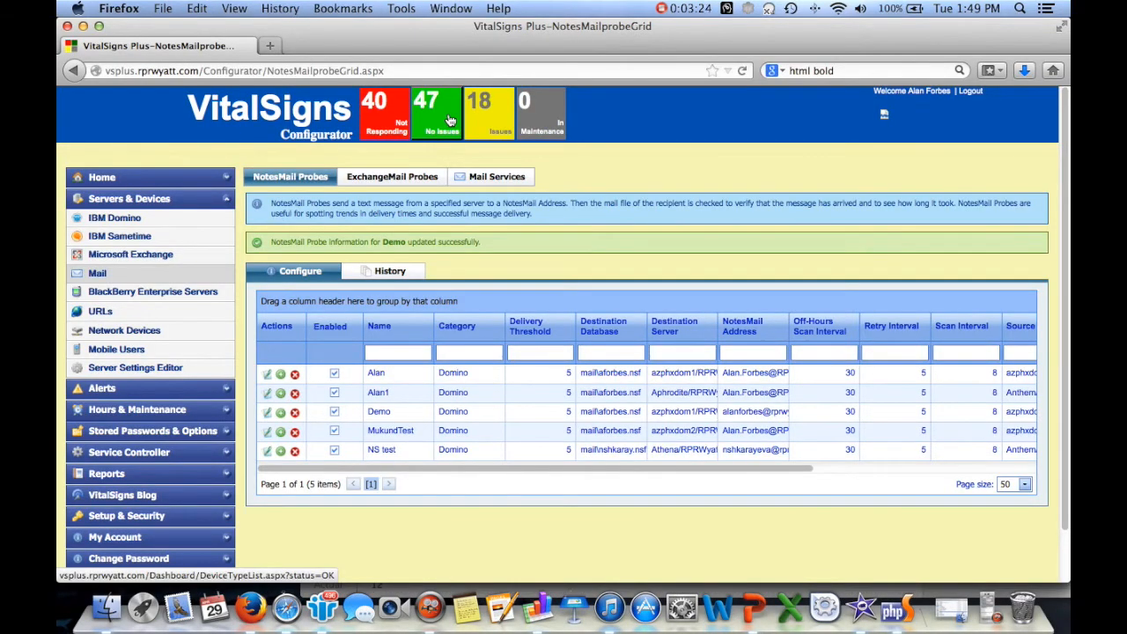
# Open the Demo probe for editing and mark it as sent to an echo service
pyautogui.click(269, 419)
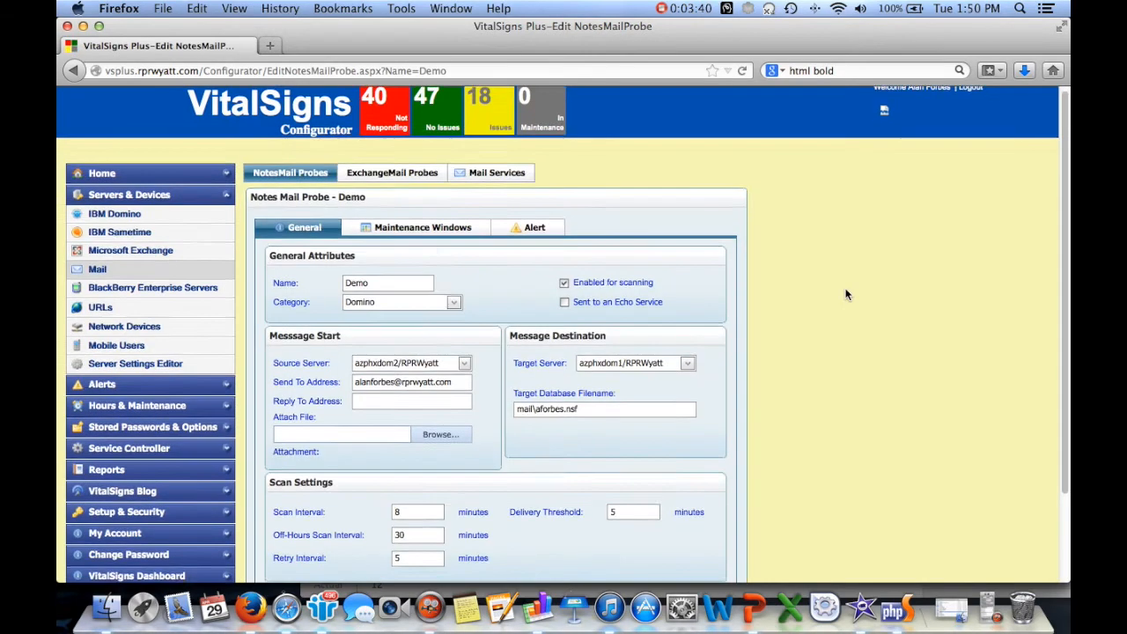
pyautogui.scroll(-1, 846, 295)
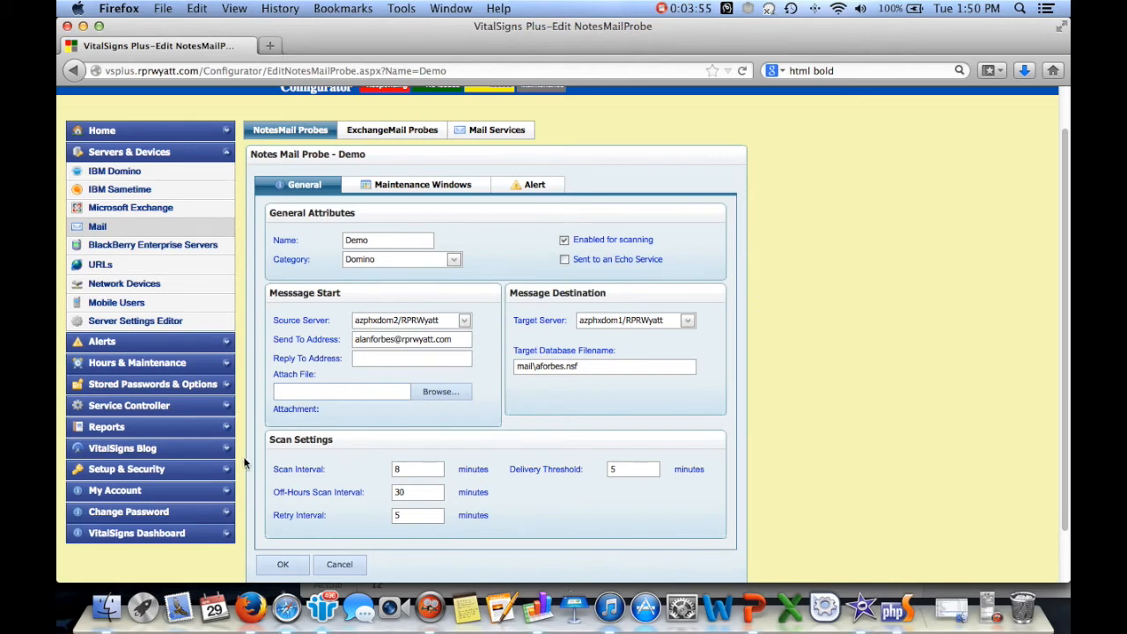
pyautogui.click(565, 261)
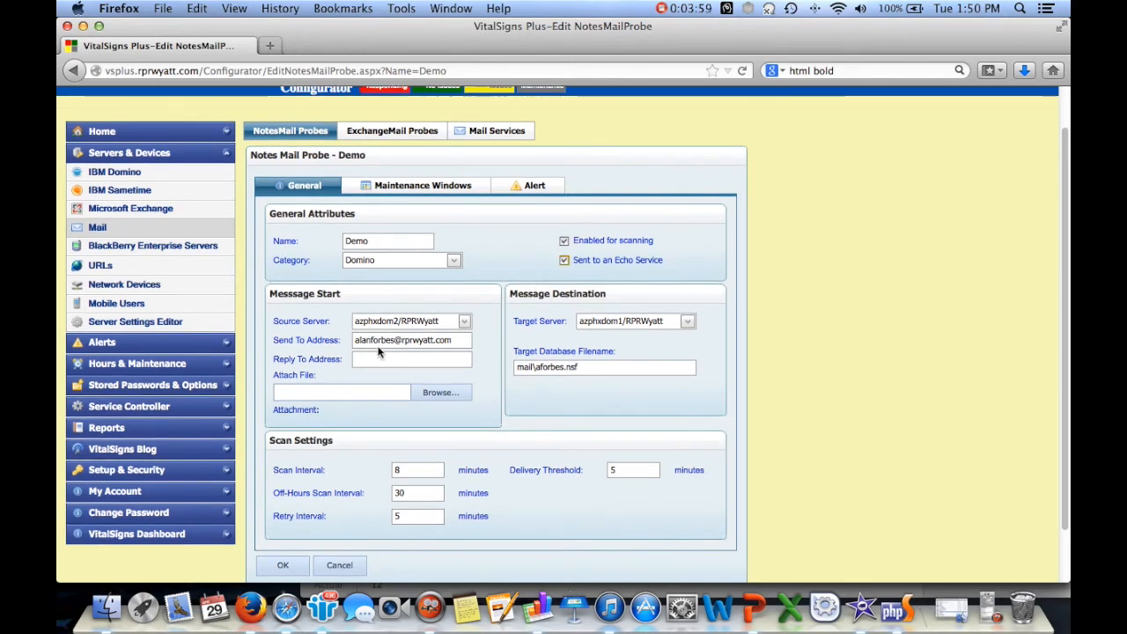
# Replace the Send To address with the echo service's e-mail and paste the original recipient's e-mail as the Reply To address
pyautogui.moveTo(452, 340); pyautogui.dragTo(300, 349)
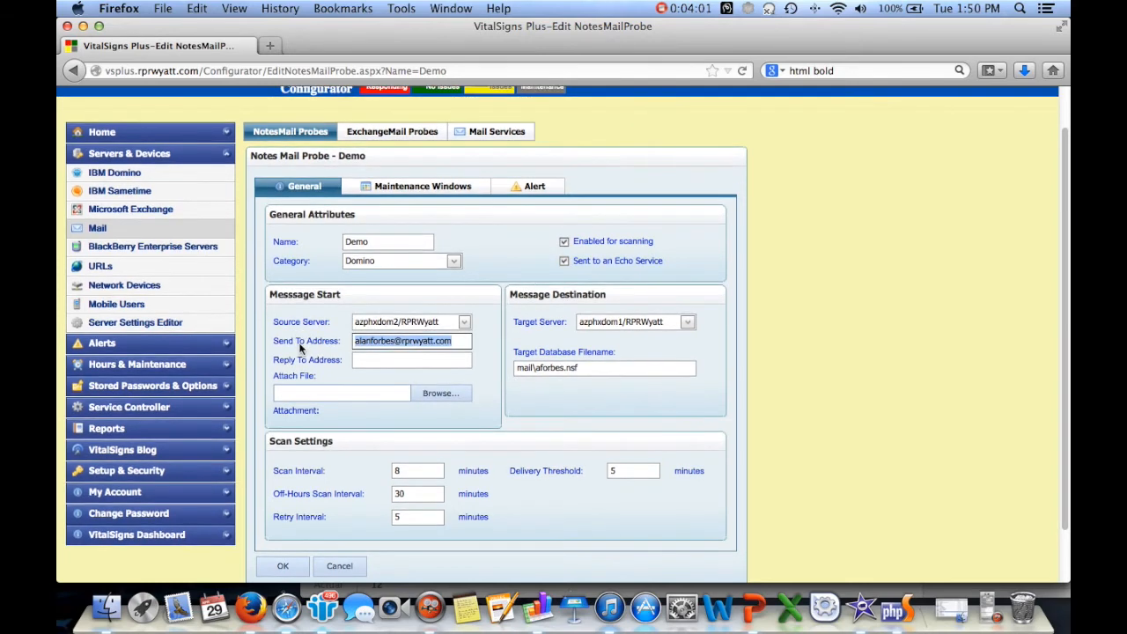
pyautogui.press('super+x')
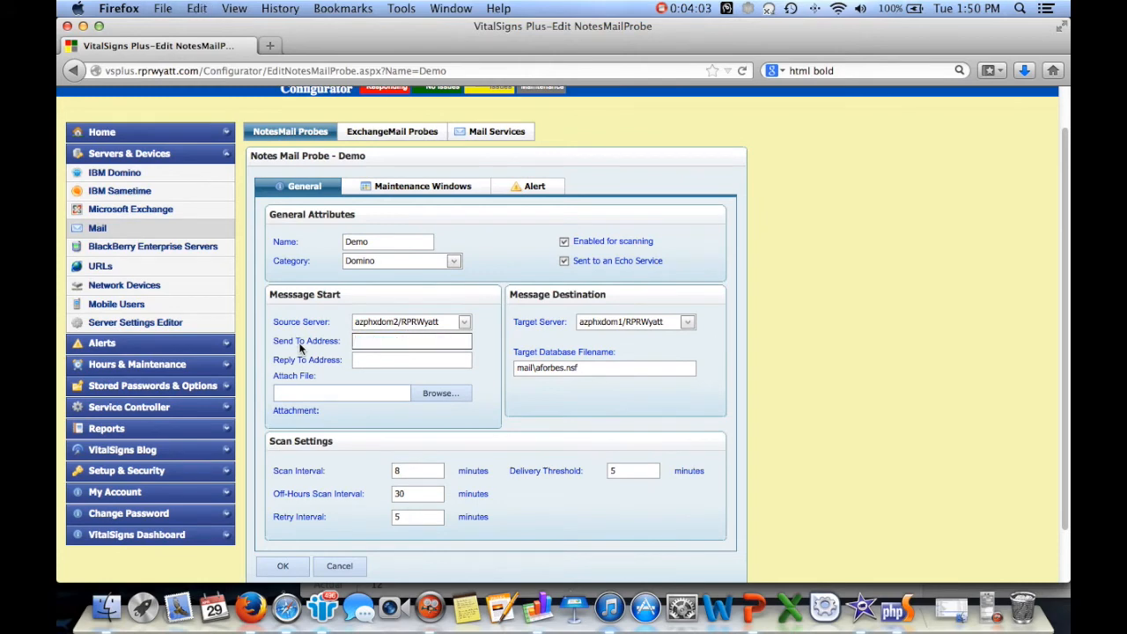
pyautogui.write('e')
pyautogui.click(397, 362)
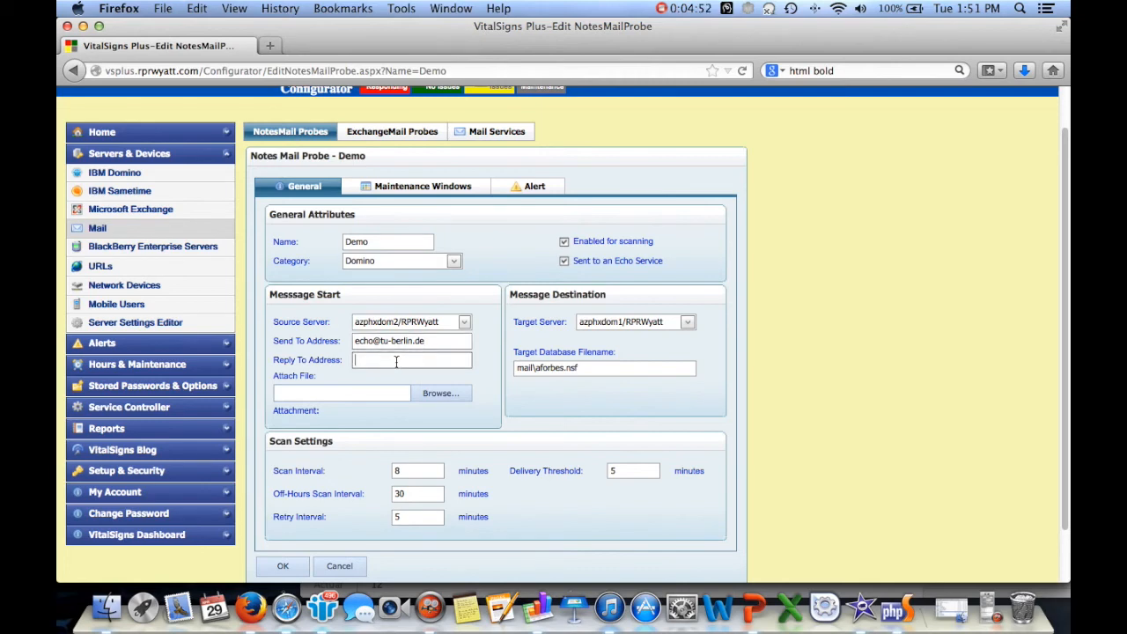
pyautogui.rightClick(396, 362)
pyautogui.click(429, 429)
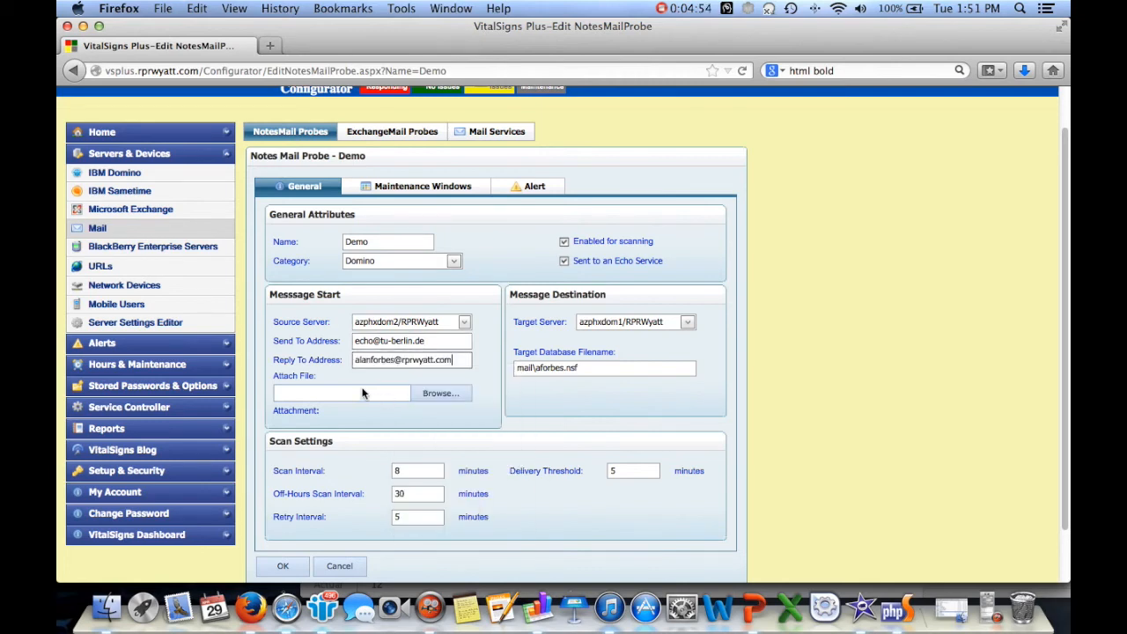
pyautogui.scroll(1, 449, 396)
pyautogui.moveTo(454, 365); pyautogui.dragTo(335, 366)
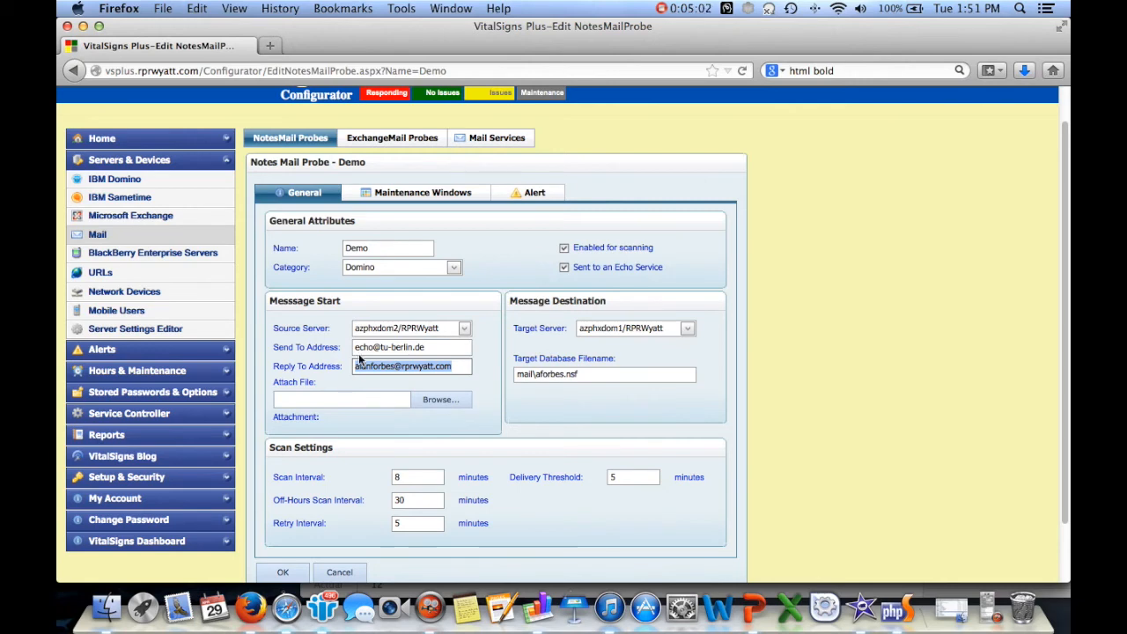
pyautogui.moveTo(446, 350); pyautogui.dragTo(340, 352)
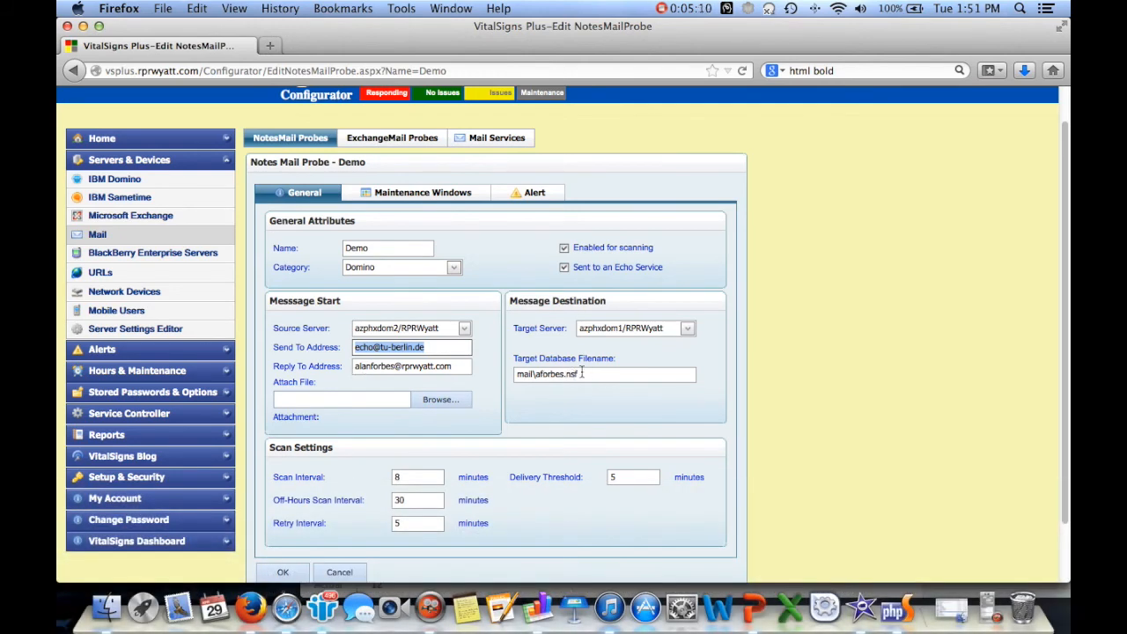
pyautogui.scroll(-2, 603, 324)
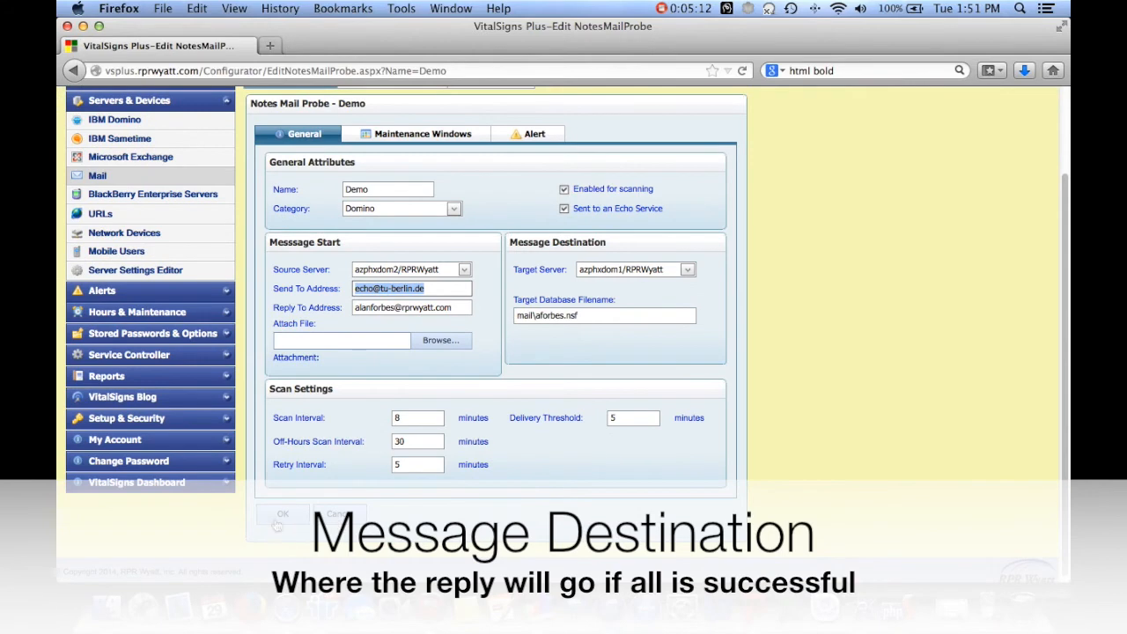
# Save the Demo probe's changes, then switch to IBM Notes and refresh the inbox to check for the echo reply
pyautogui.click(282, 509)
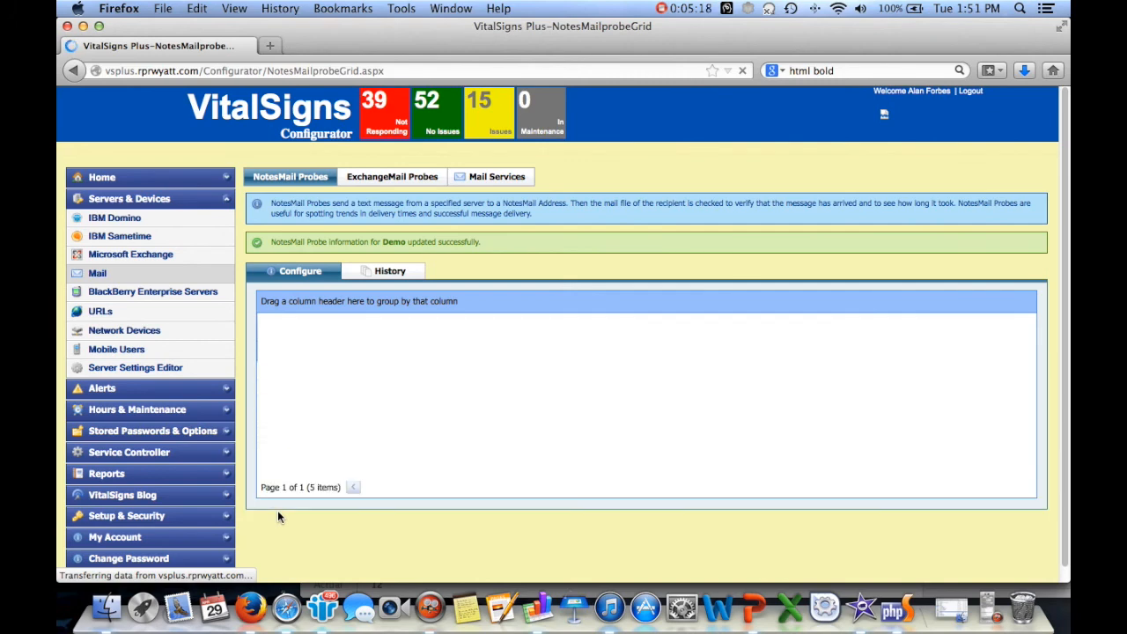
pyautogui.click(324, 616)
pyautogui.click(612, 101)
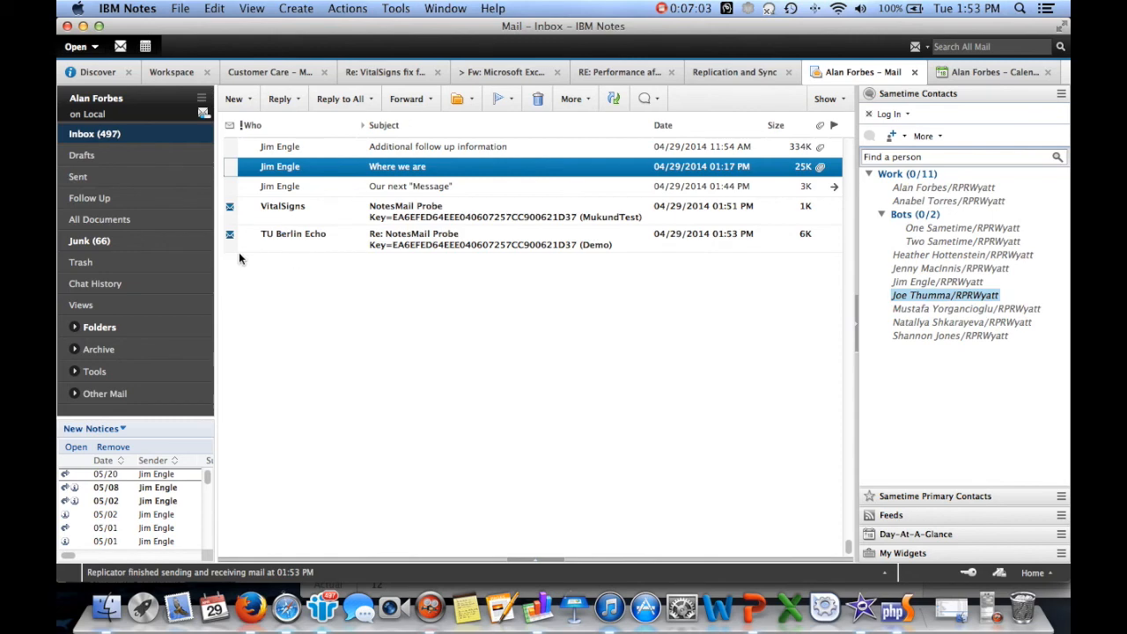
# Open the TU Berlin Echo reply to the Demo NotesMail Probe, read it and close it
pyautogui.click(278, 241)
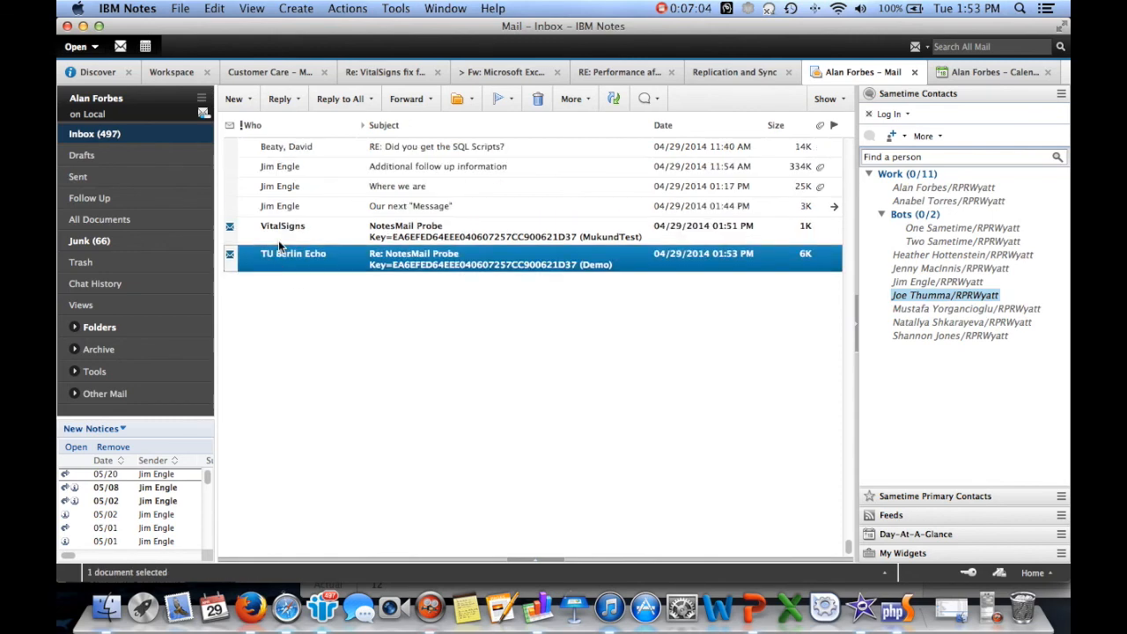
pyautogui.doubleClick(377, 259)
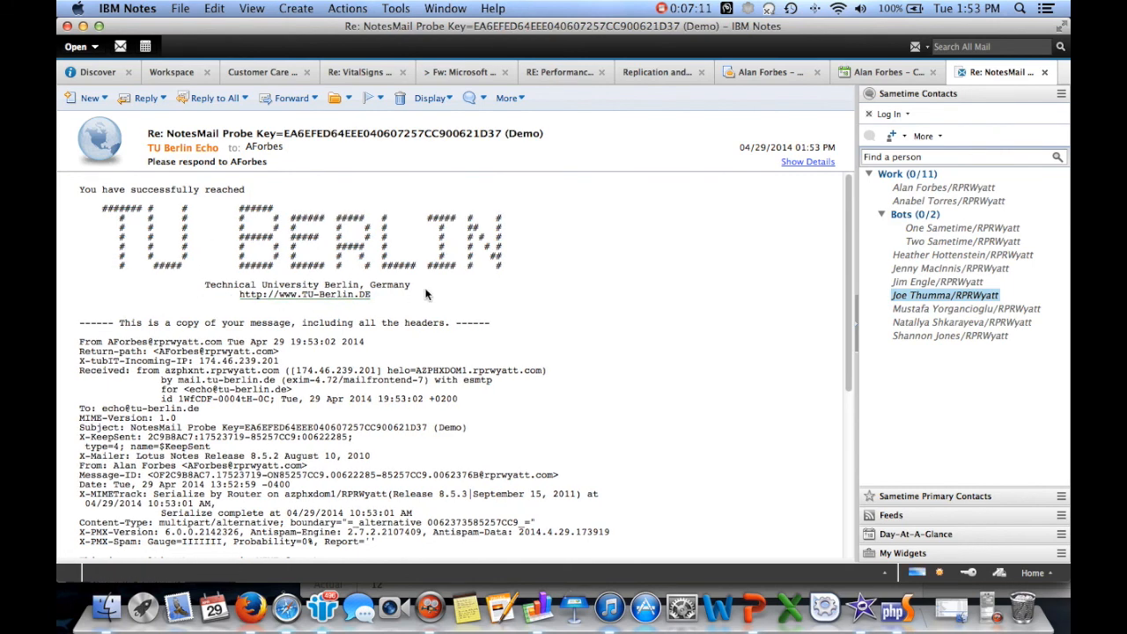
pyautogui.press('Escape')
# Compare the VitalSigns and TU Berlin Echo probe messages in the inbox and switch back to VitalSigns in Firefox
pyautogui.click(452, 209)
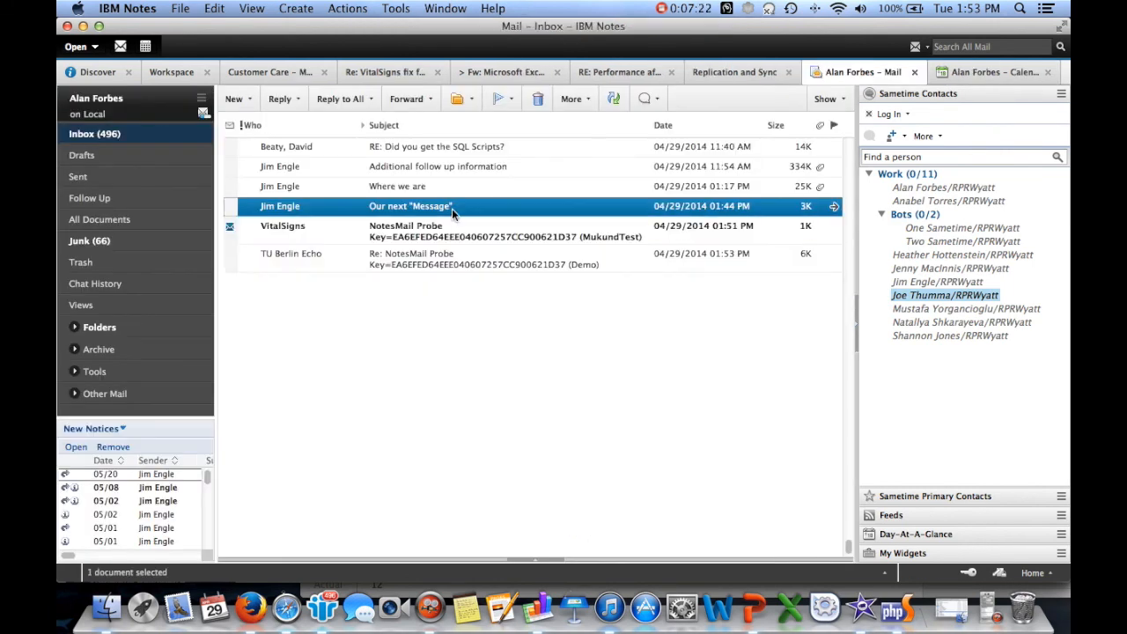
pyautogui.click(446, 266)
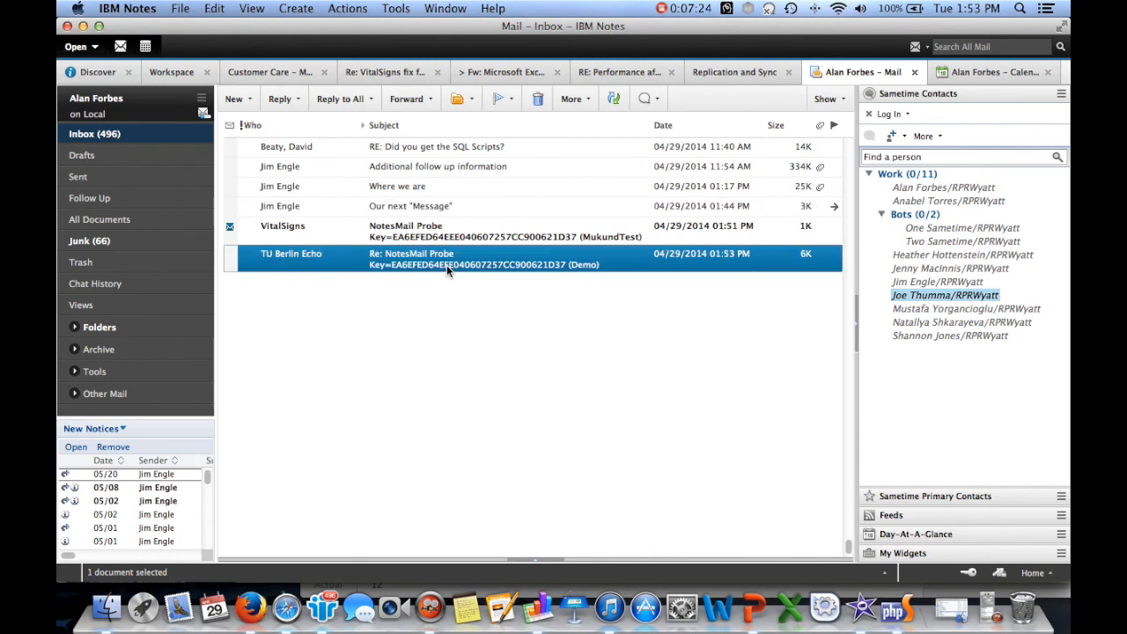
pyautogui.click(443, 232)
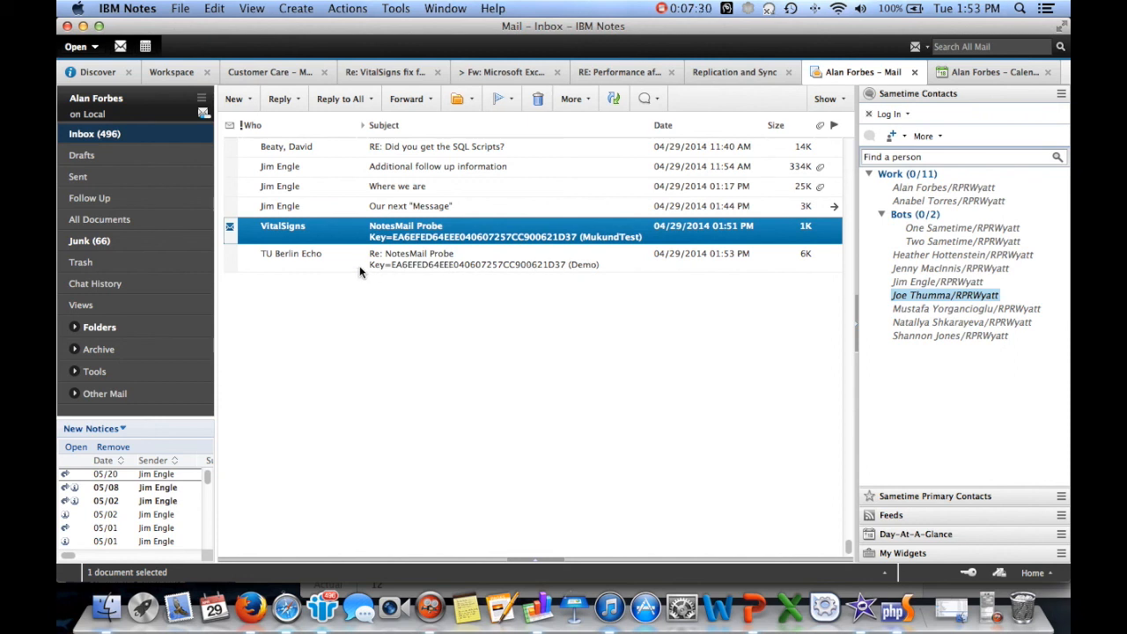
pyautogui.click(420, 269)
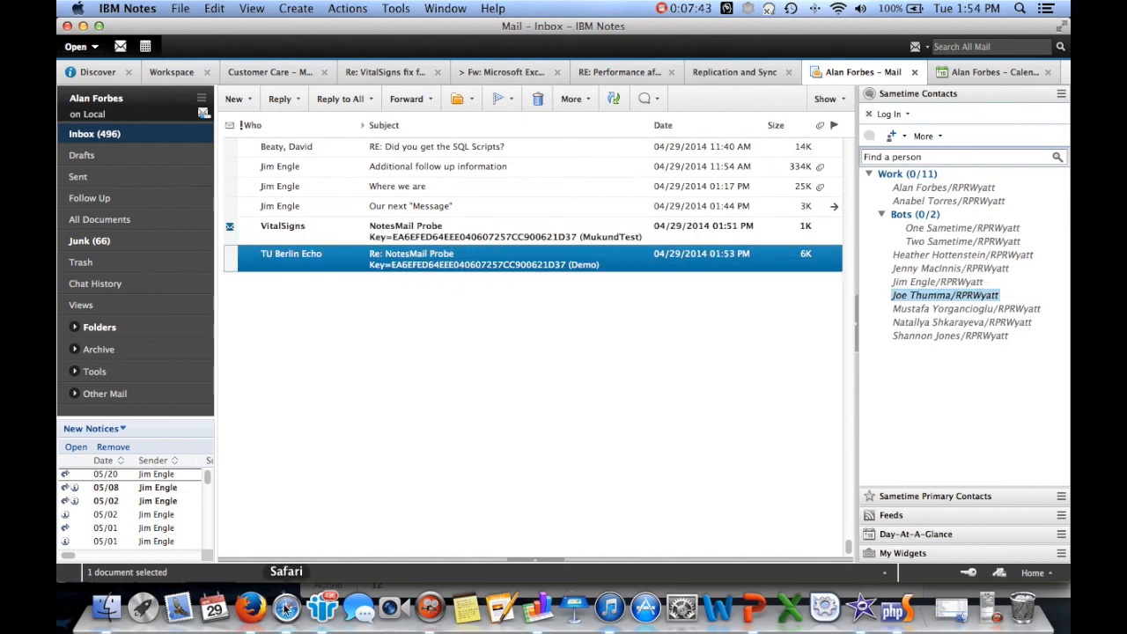
pyautogui.click(251, 608)
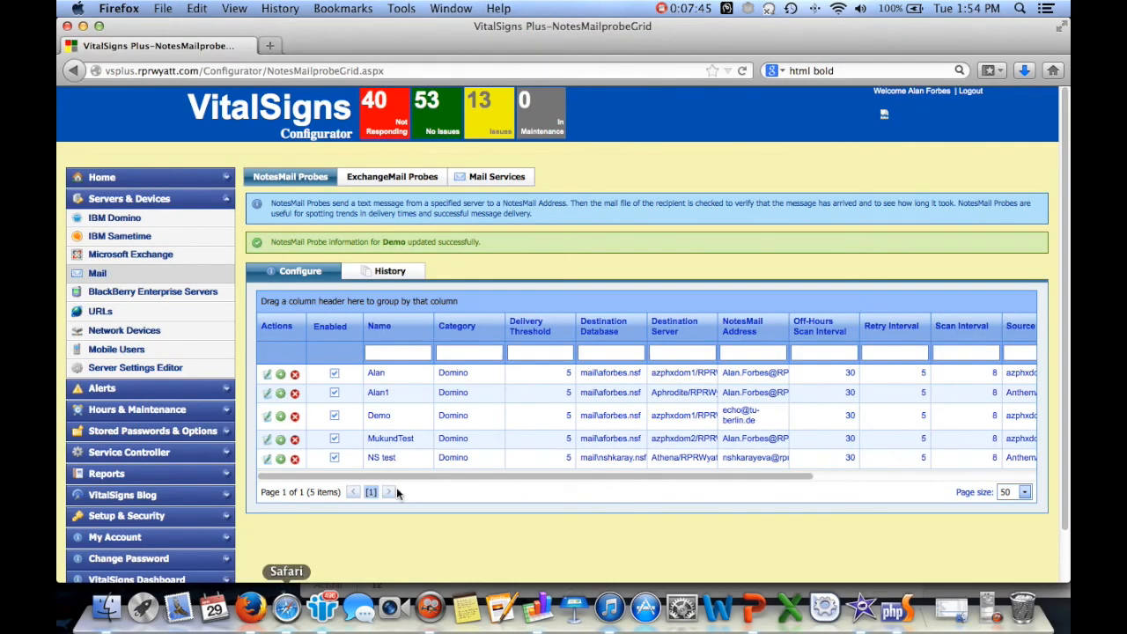